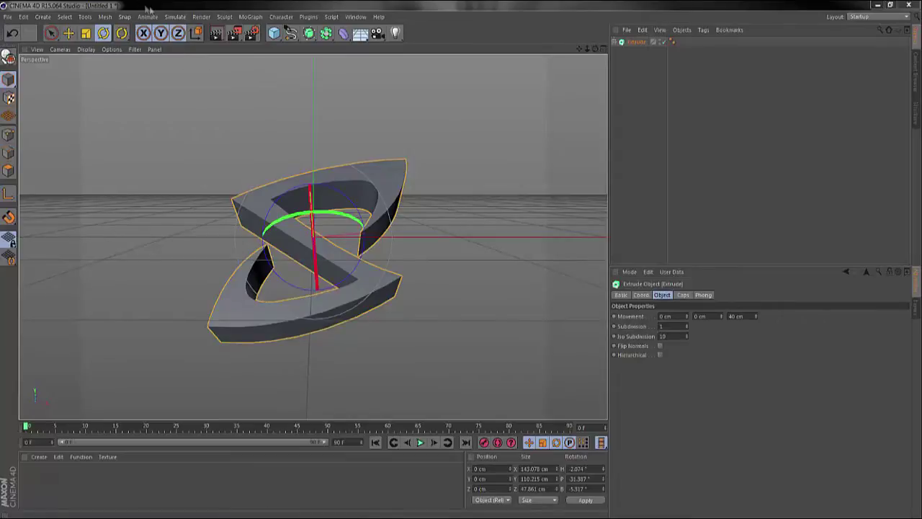
- Set the render output width to 1280 and height to 720
click(258, 36)
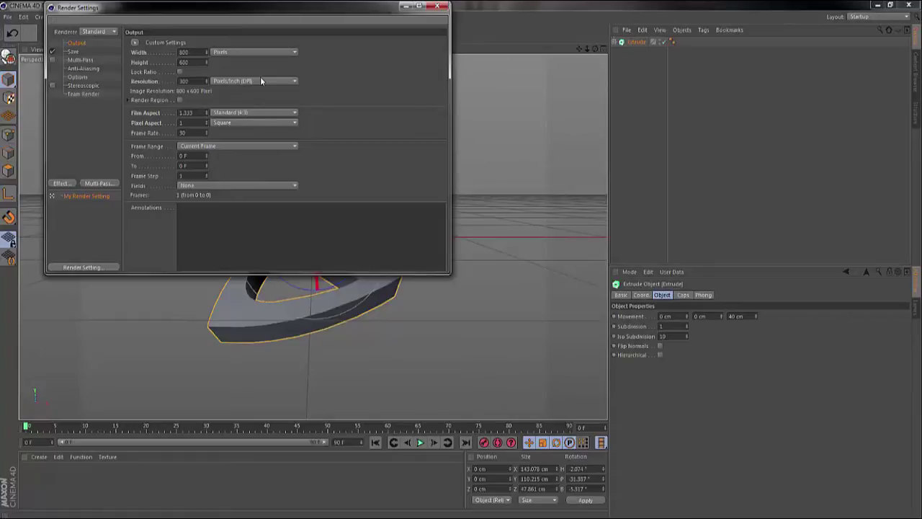
click(81, 43)
text(1280)
key(Tab)
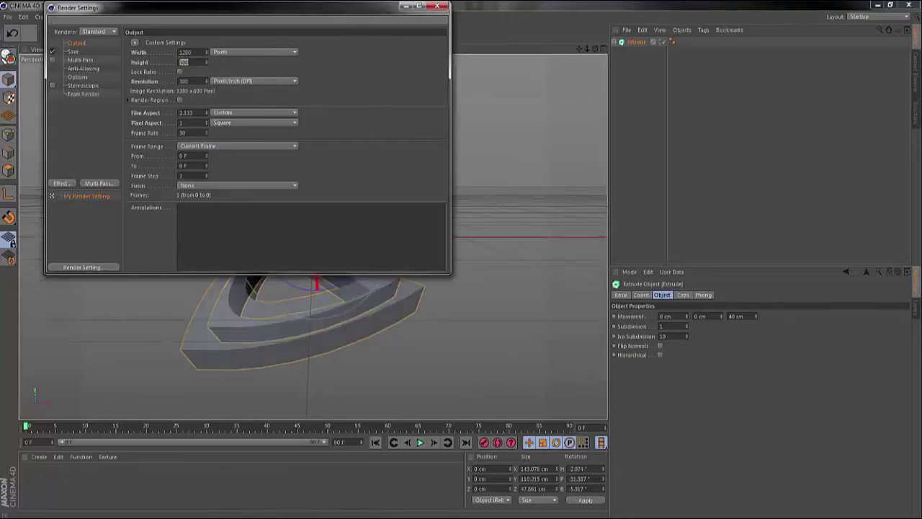
text(720)
key(Return)
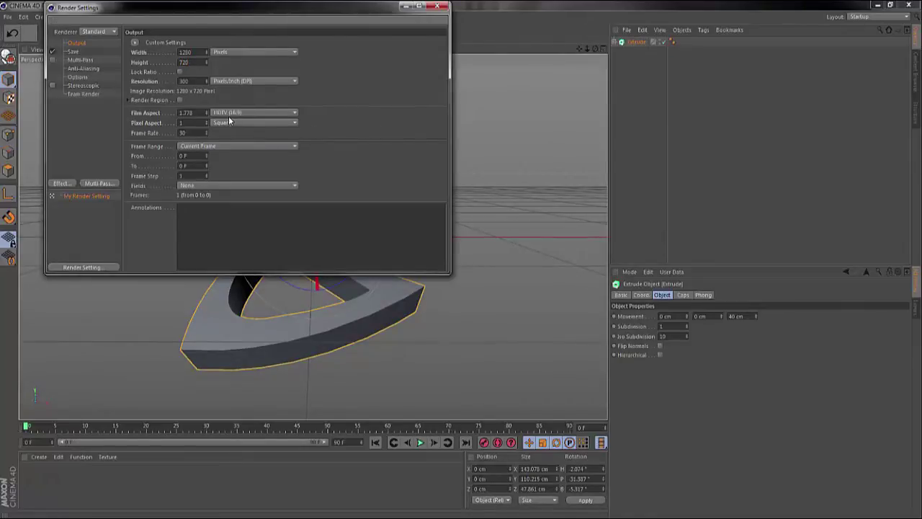
- Keep HDTV (16:9) as the film aspect and show the Save settings
click(232, 117)
click(229, 116)
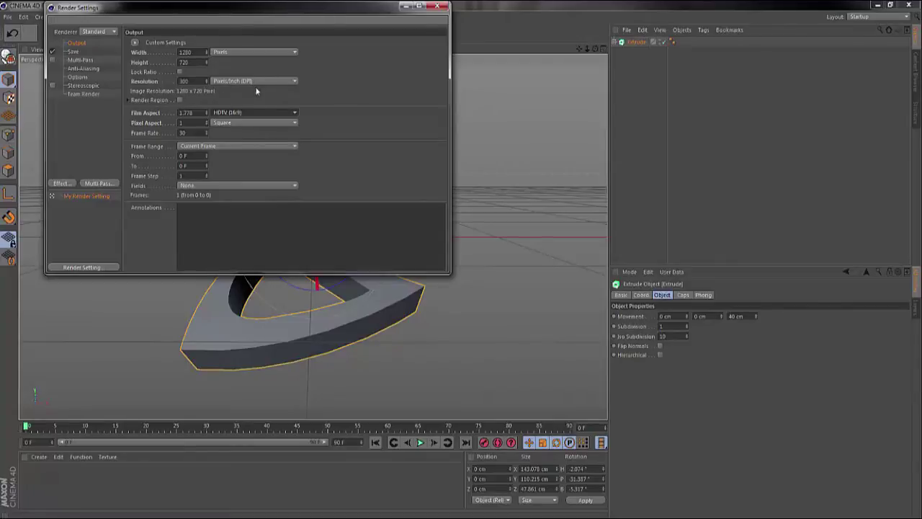
click(73, 52)
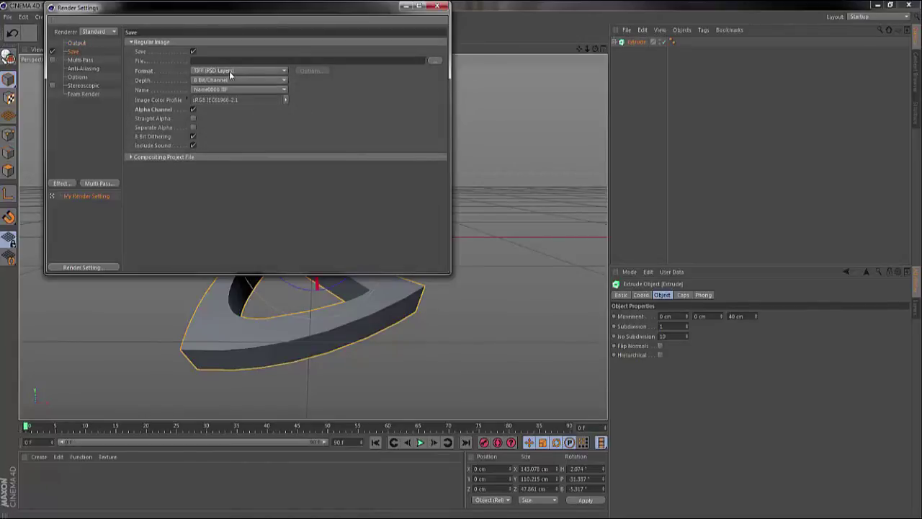
- Set renders to save as PNG with Alpha Channel enabled
click(194, 111)
click(216, 71)
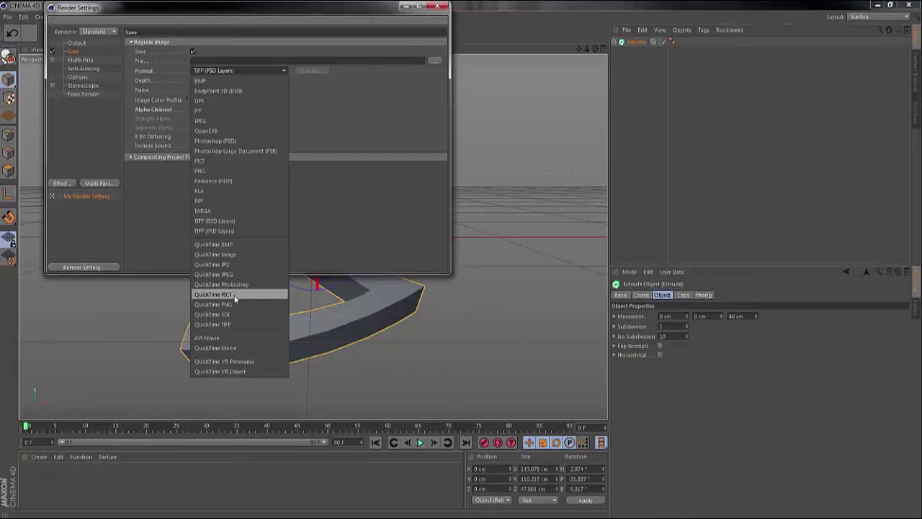
click(202, 171)
click(193, 109)
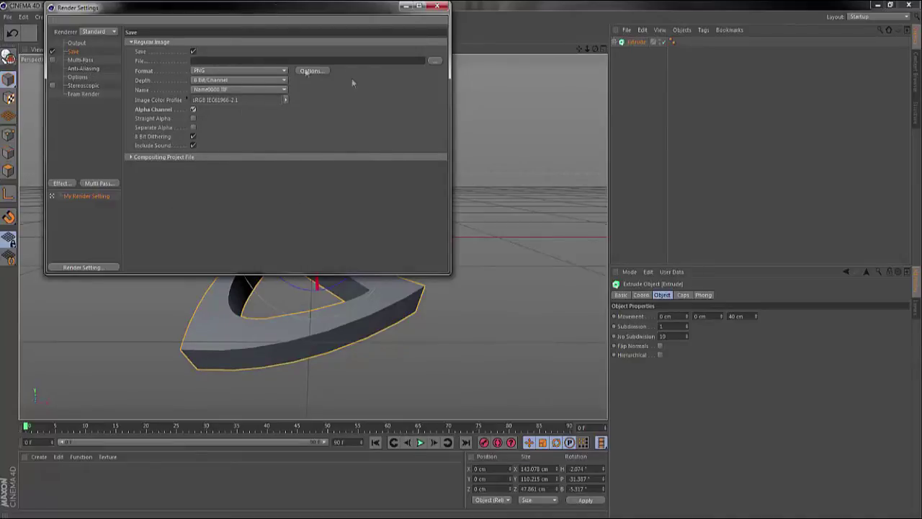
- Add the Ambient Occlusion render effect and close Render Settings
click(62, 183)
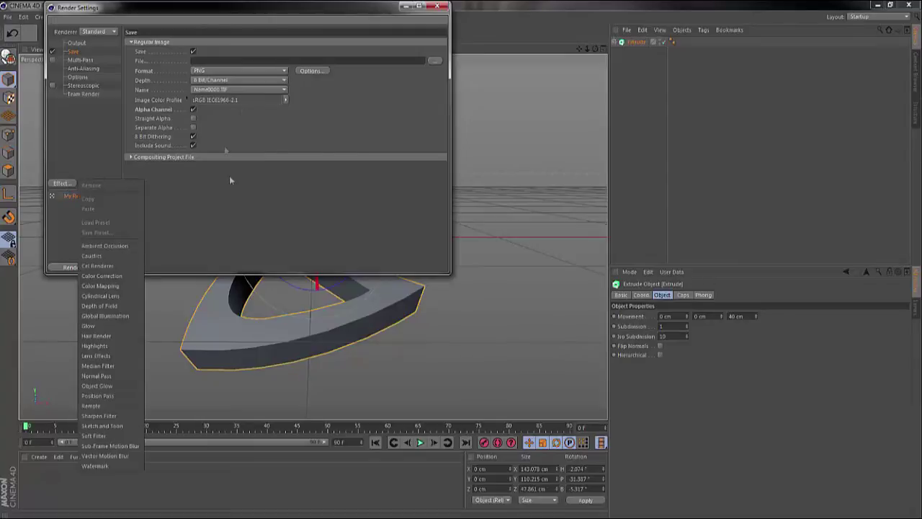
click(106, 245)
click(436, 6)
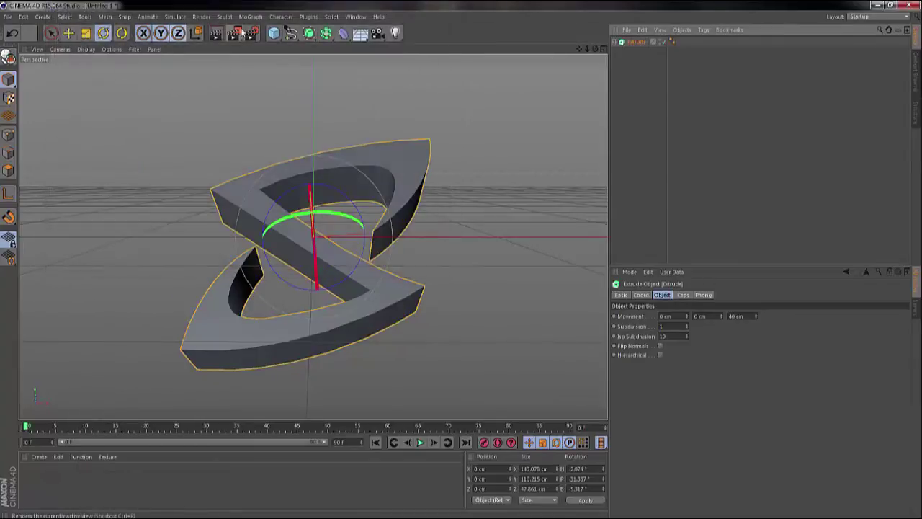
- Render the S logo to the Picture Viewer and save it as PNG with alpha named 'tutorial'
click(235, 33)
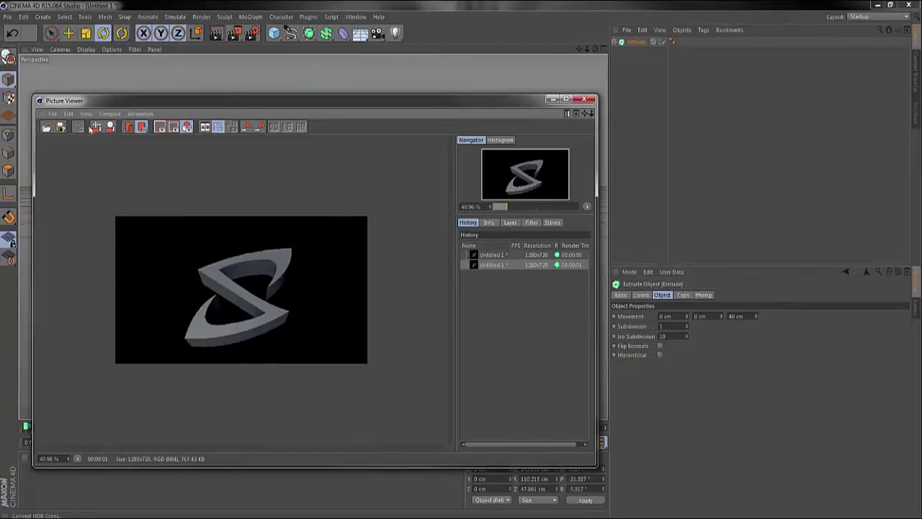
click(52, 114)
click(85, 139)
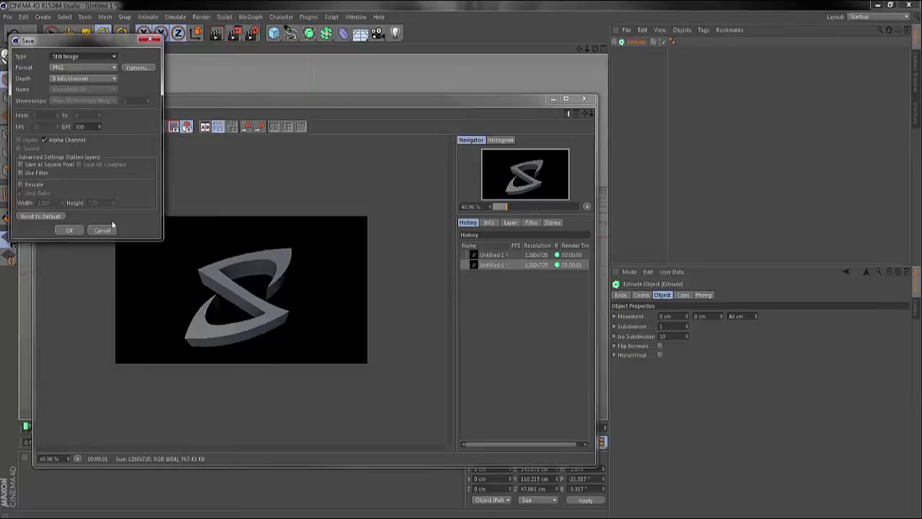
click(69, 230)
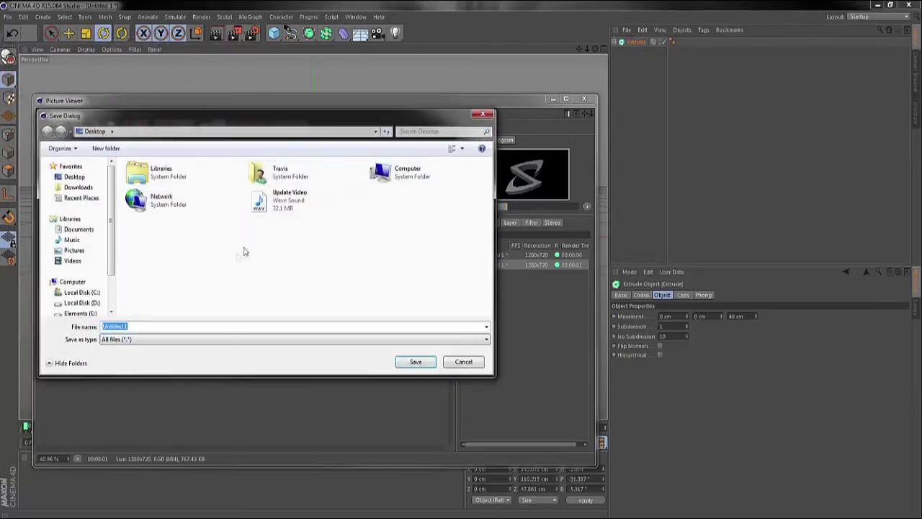
text(tutorial)
key(Return)
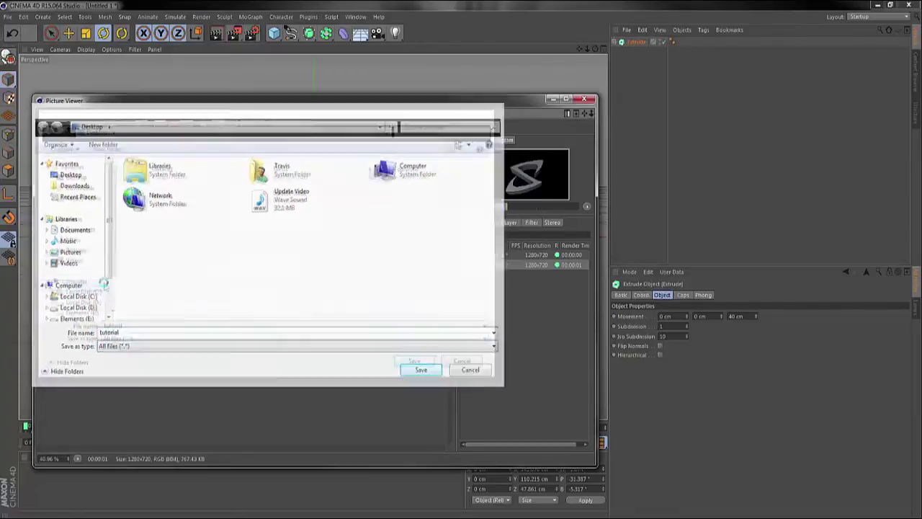
- Minimize Cinema 4D, view the tutorial image from the desktop, then return to Cinema 4D
click(875, 5)
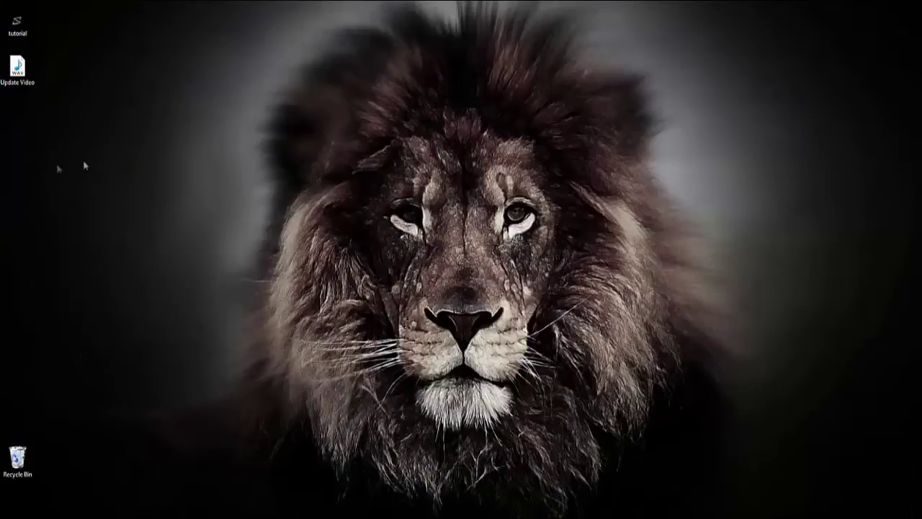
double_click(18, 20)
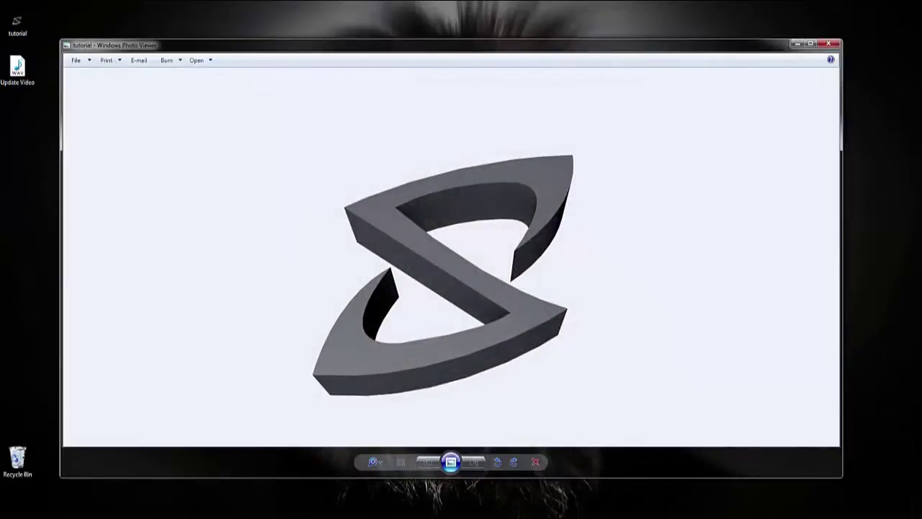
click(220, 503)
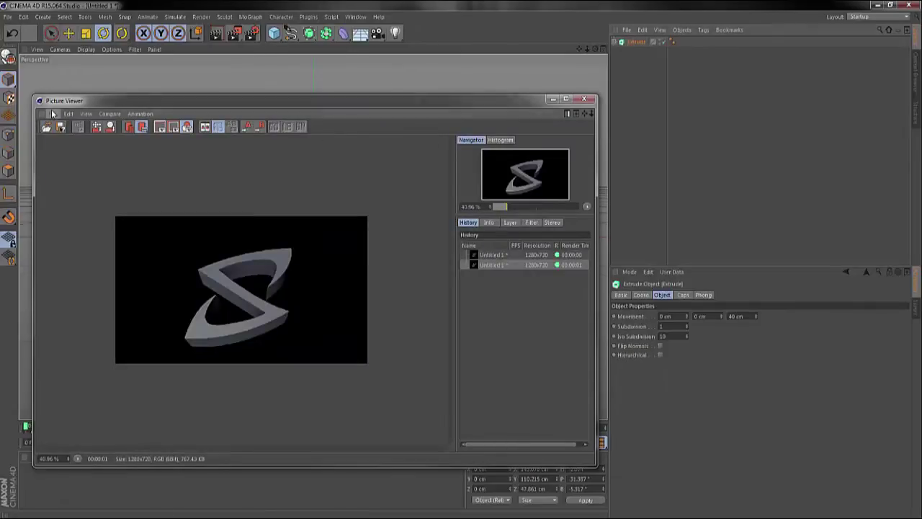
- Save the render as PNG over the existing 'tutorial' file, confirming the replacement
click(53, 114)
click(65, 139)
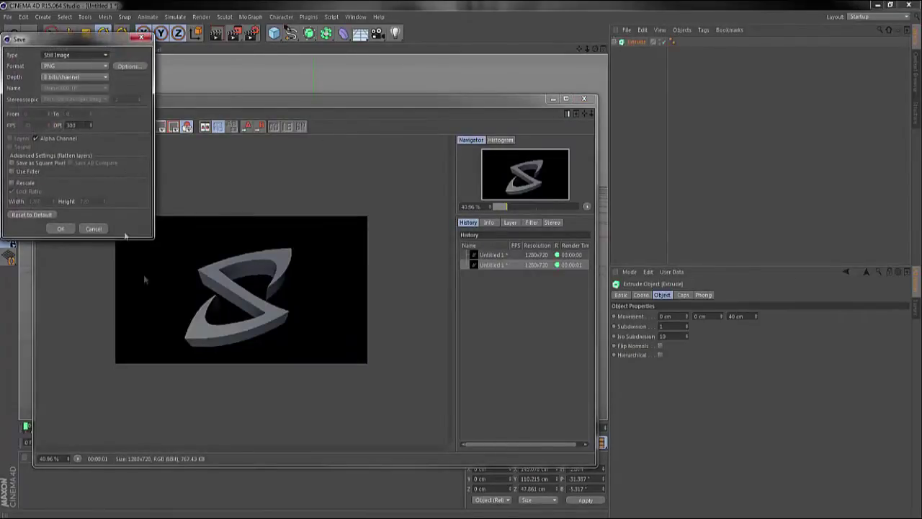
click(70, 66)
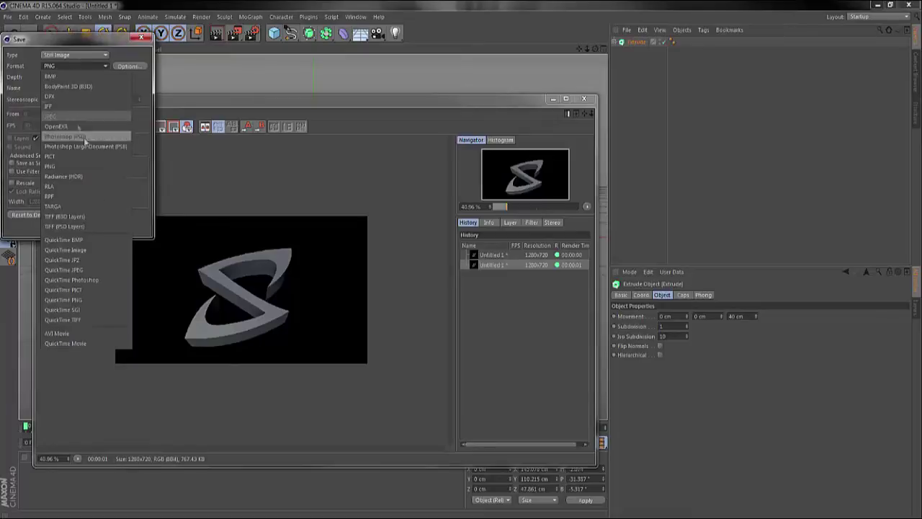
click(50, 165)
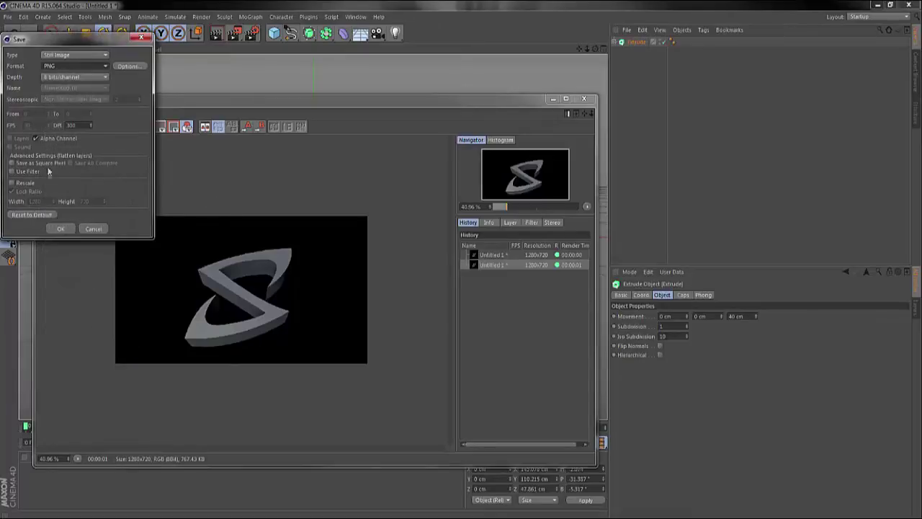
click(62, 228)
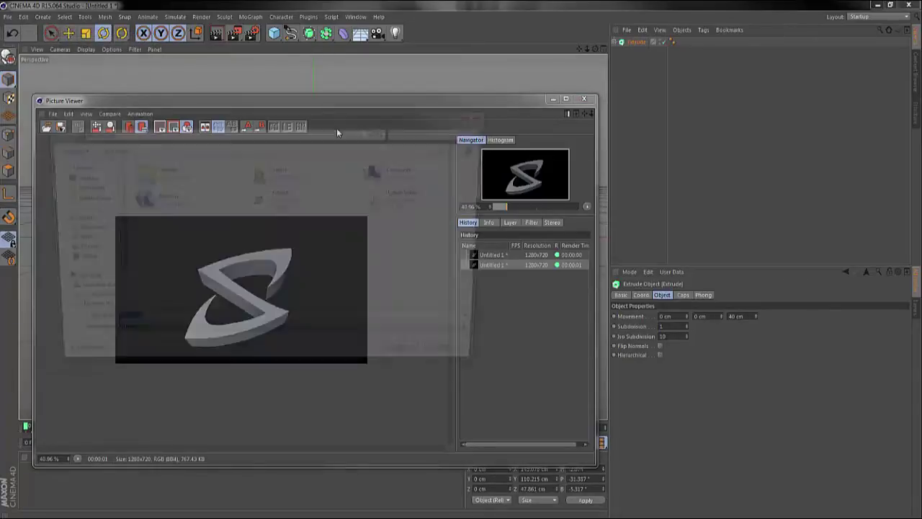
click(357, 204)
click(417, 361)
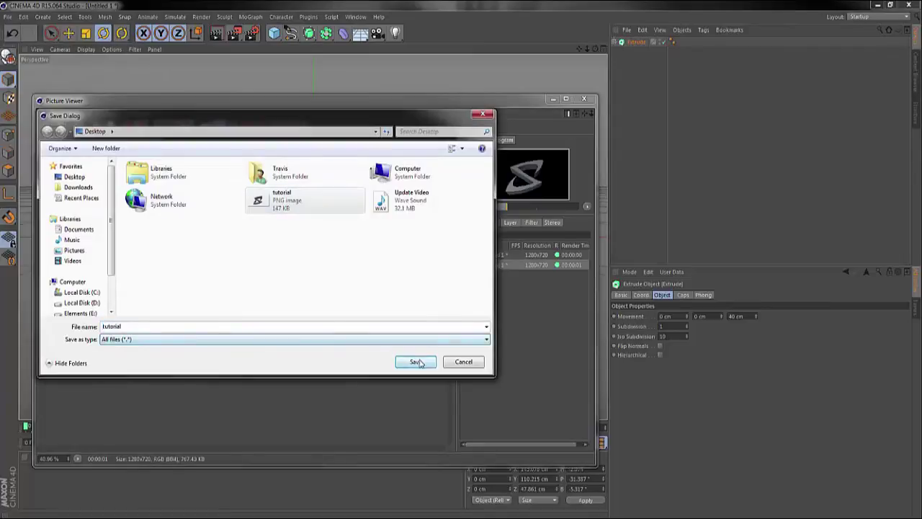
click(483, 266)
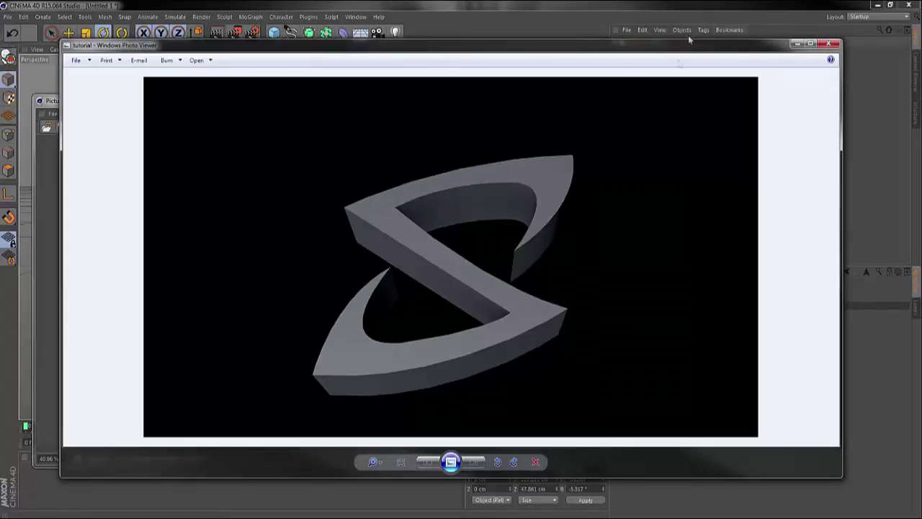
- Close the image preview, retry saving the render as PNG, and open Render Settings
click(830, 43)
click(52, 114)
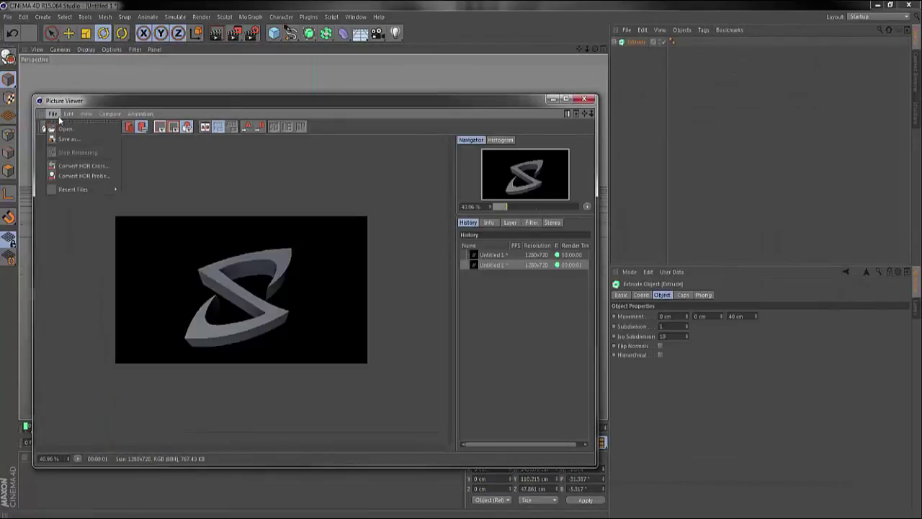
click(71, 131)
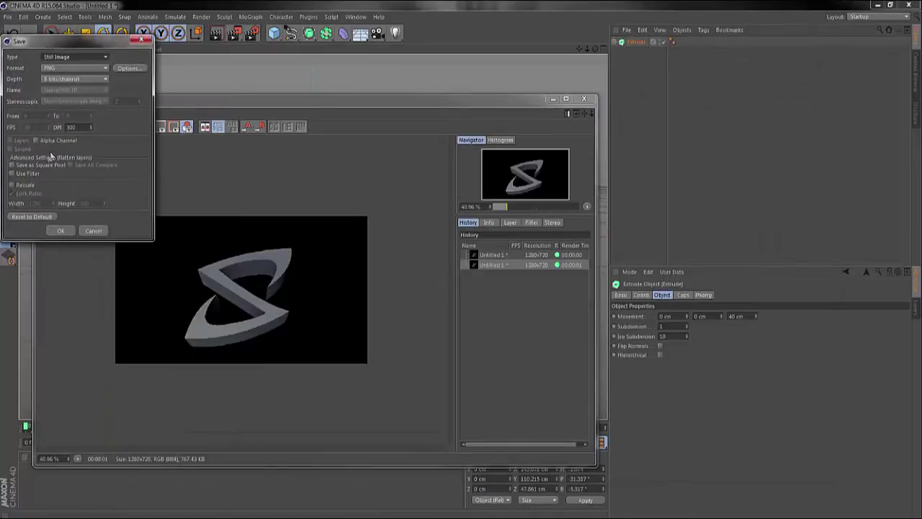
click(62, 232)
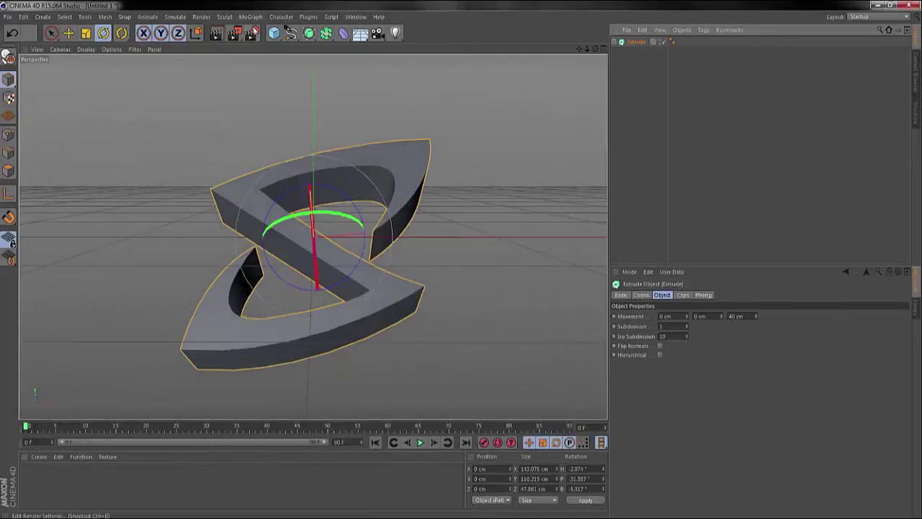
click(252, 32)
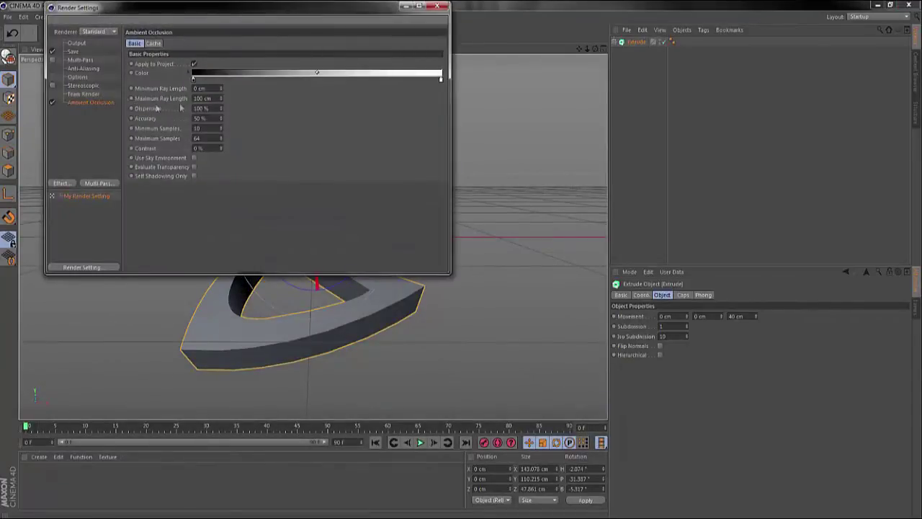
- Change the render save format to QuickTime PNG, keeping Alpha Channel on
click(77, 43)
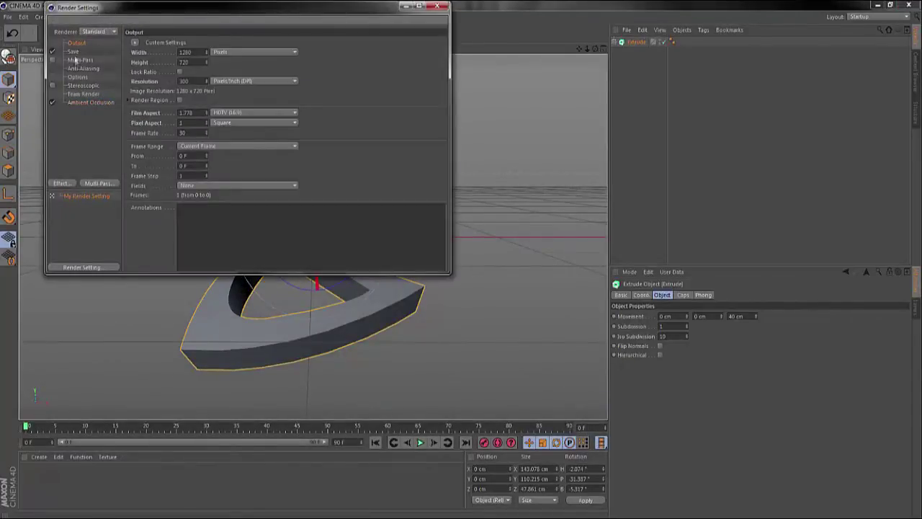
click(74, 51)
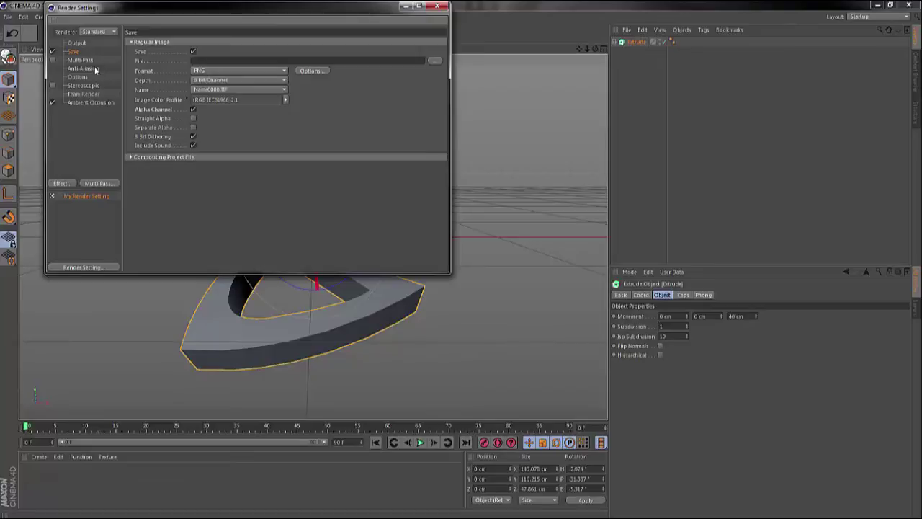
click(213, 71)
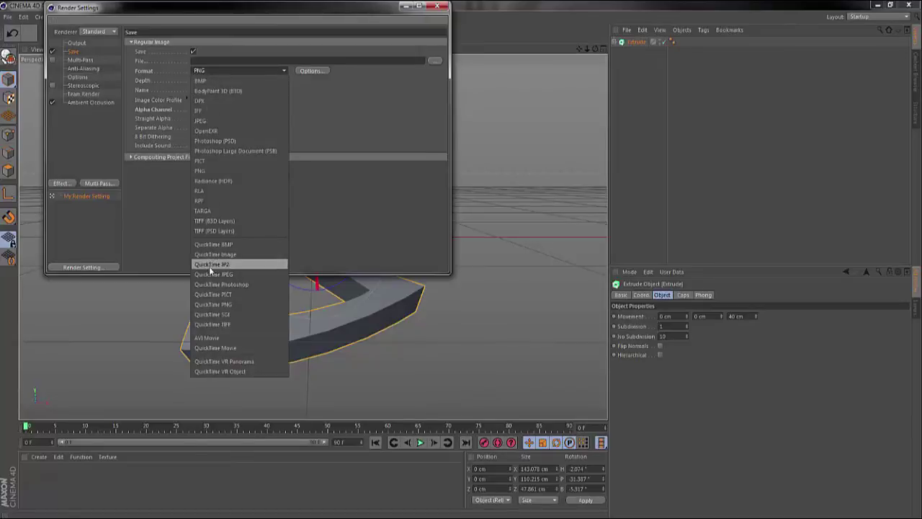
click(218, 304)
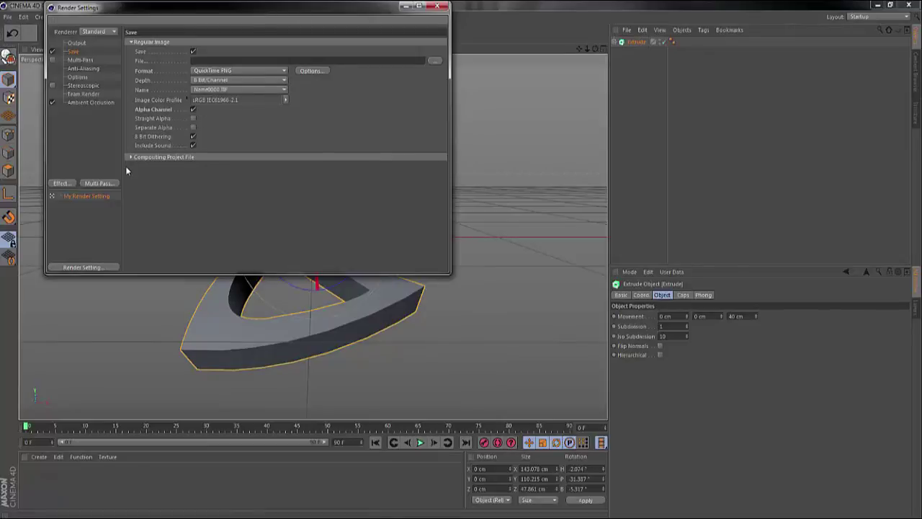
- Render the scene again and choose QuickTime PNG as the save format
click(437, 6)
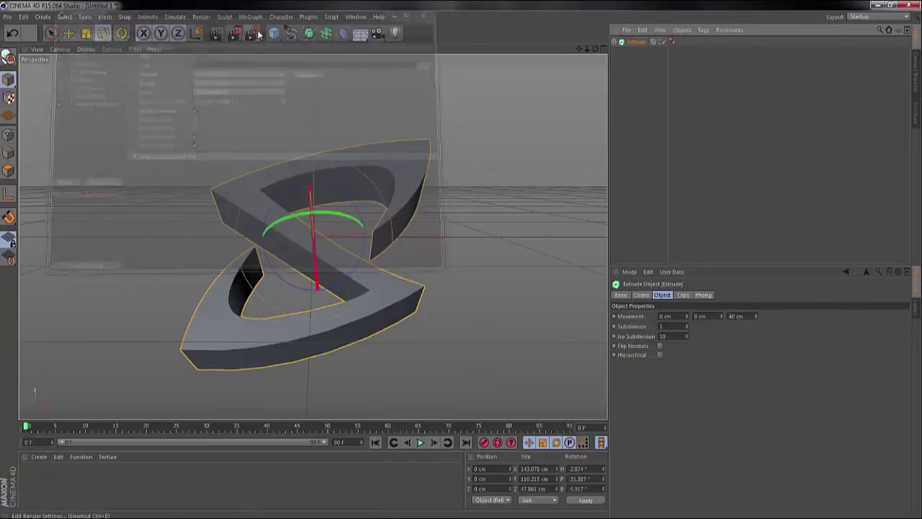
click(234, 34)
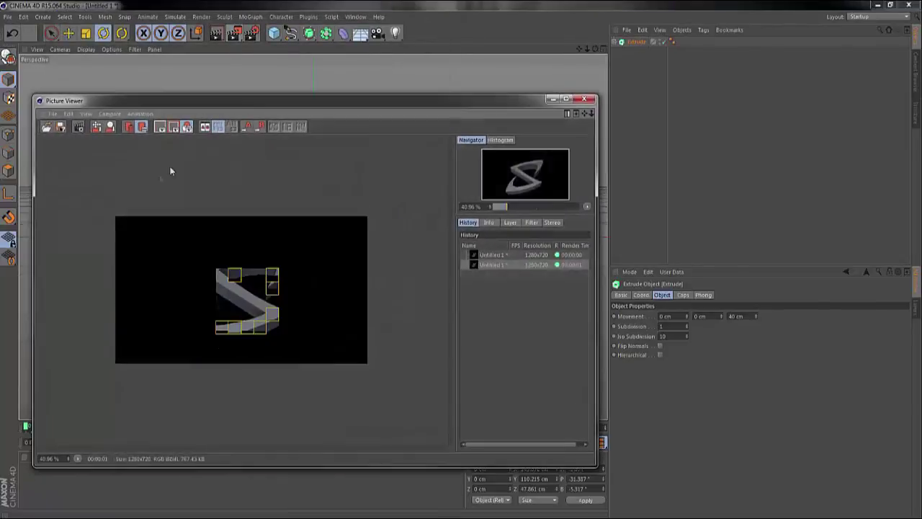
click(68, 114)
click(53, 114)
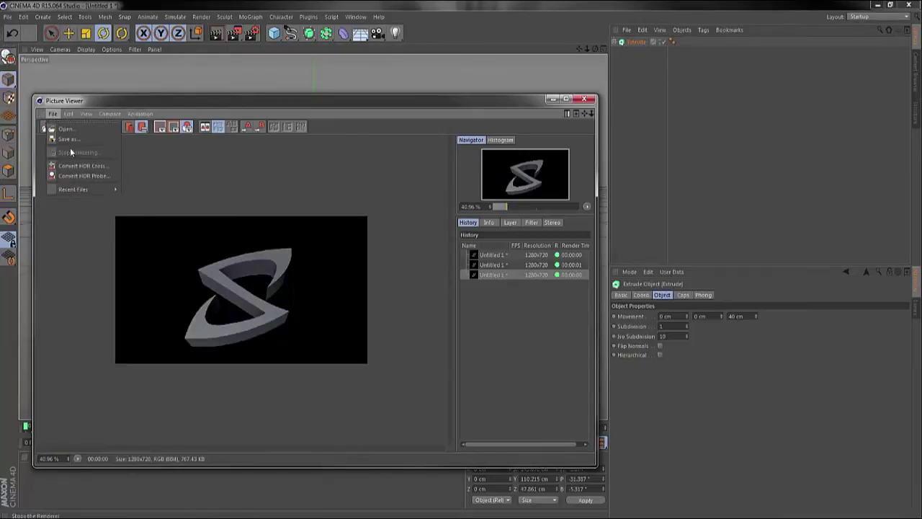
click(80, 139)
click(81, 64)
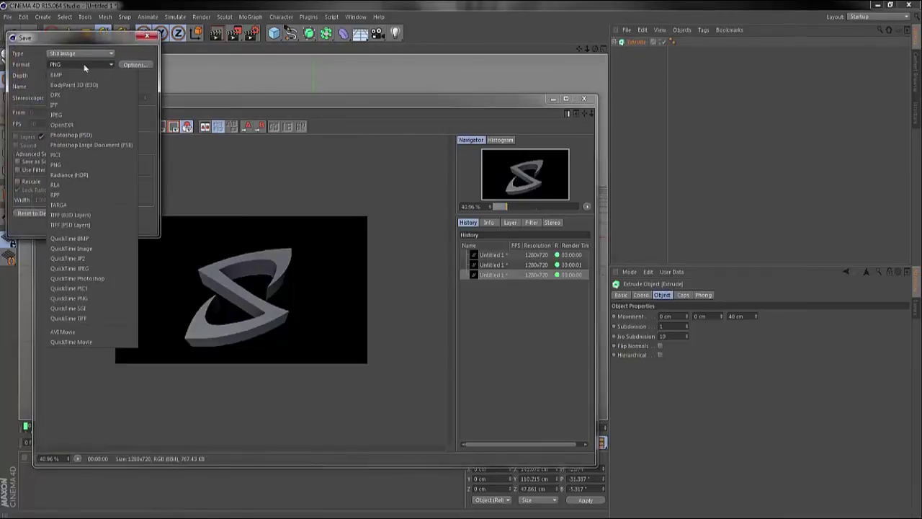
click(90, 297)
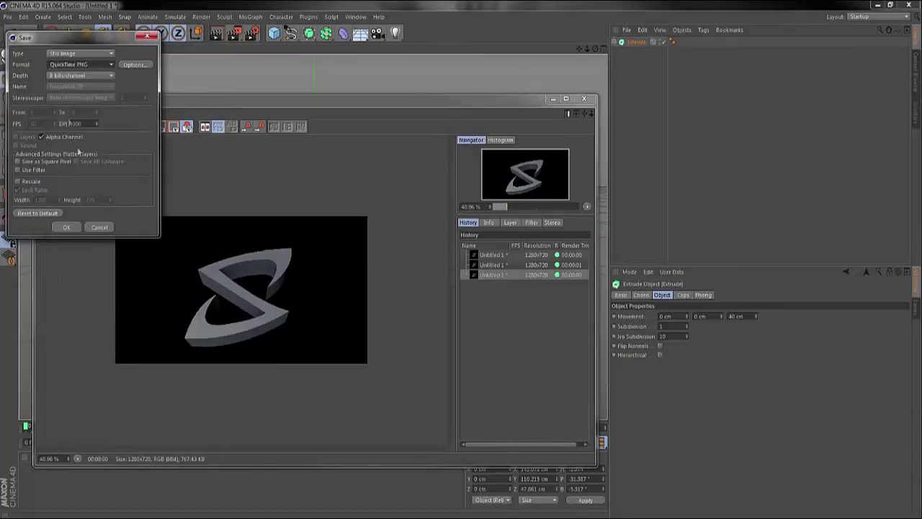
- Save the render with alpha over 'tutorial' and minimize Cinema 4D to the desktop
click(65, 227)
click(296, 198)
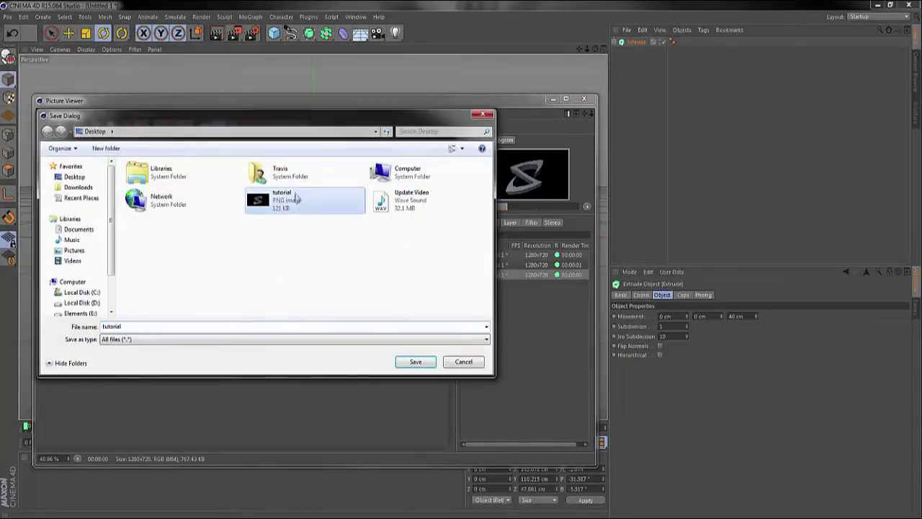
click(416, 362)
click(483, 267)
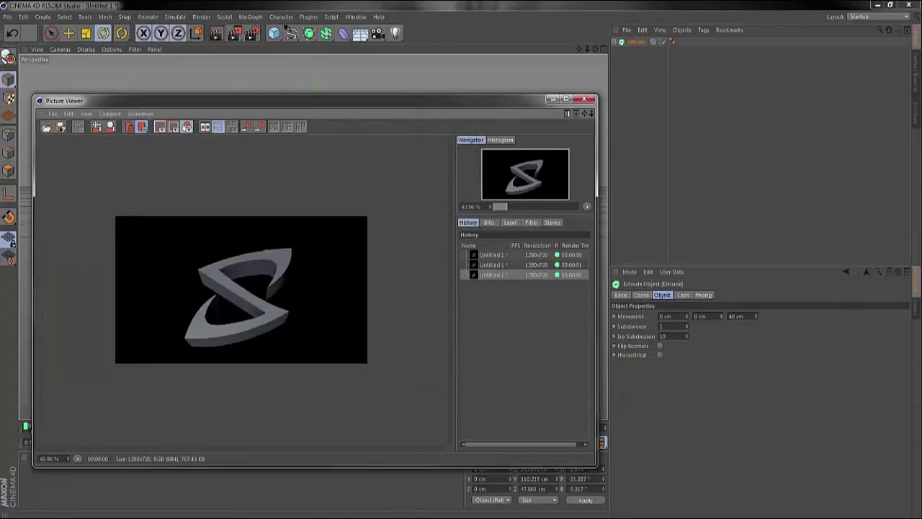
click(878, 4)
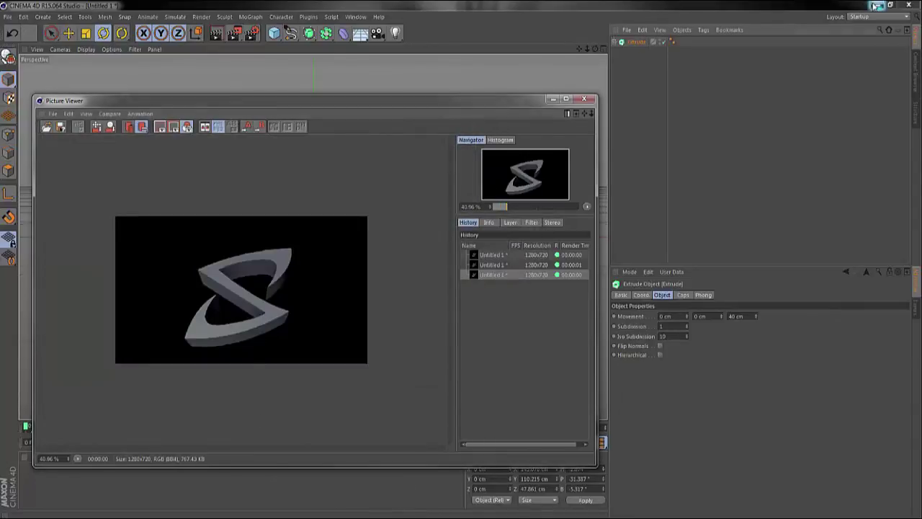
click(16, 25)
- Open the tutorial PNG in Windows Photo Viewer and maximize the viewer
double_click(17, 26)
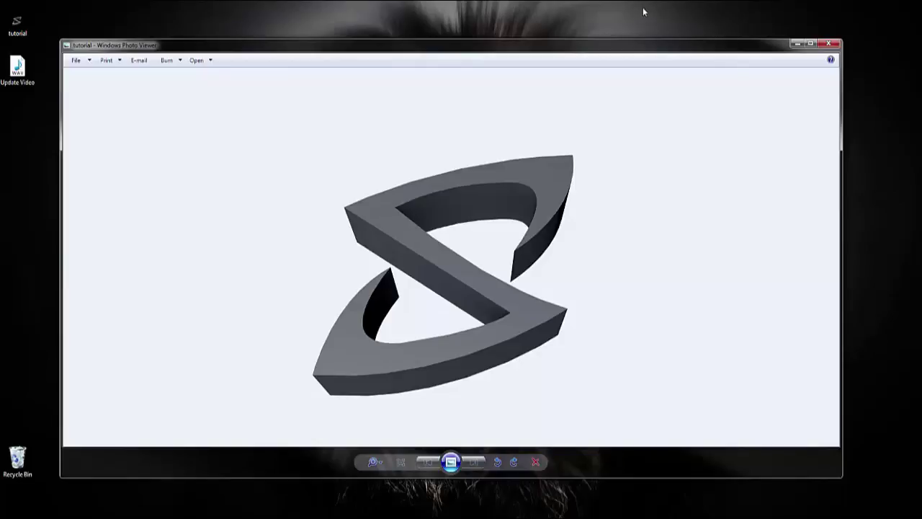
click(811, 44)
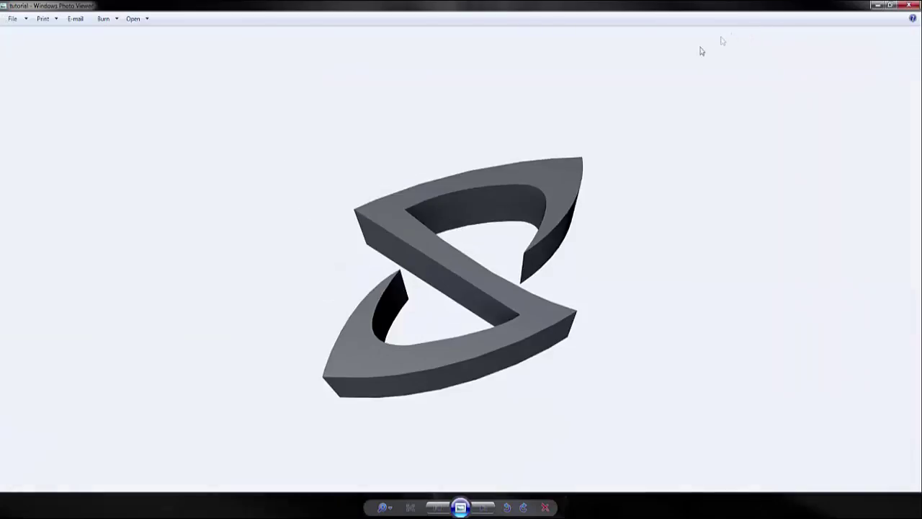